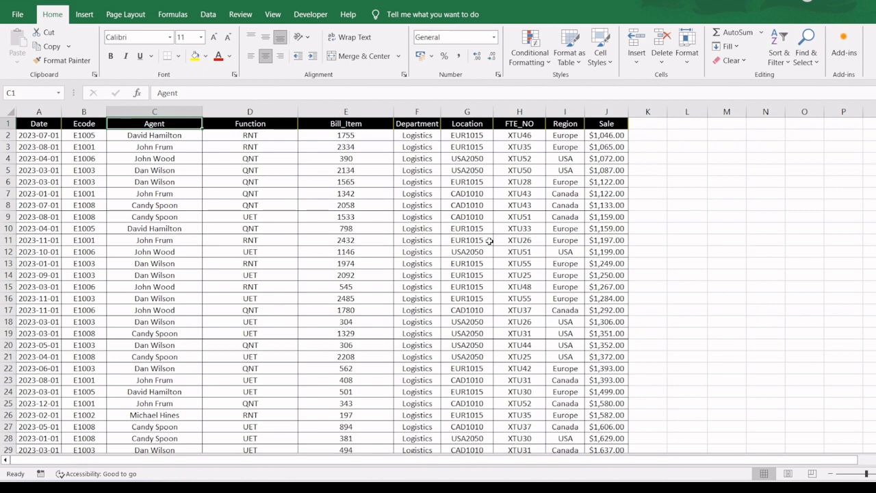
# - Select the whole data range and turn on filters for its header row
pyautogui.hotkey('ctrl', 'a')
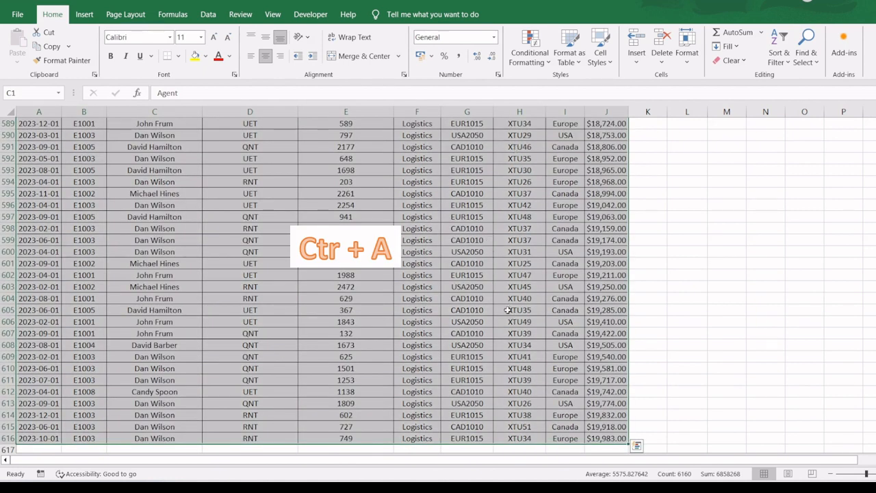
pyautogui.moveTo(875, 440); pyautogui.dragTo(875, 127)
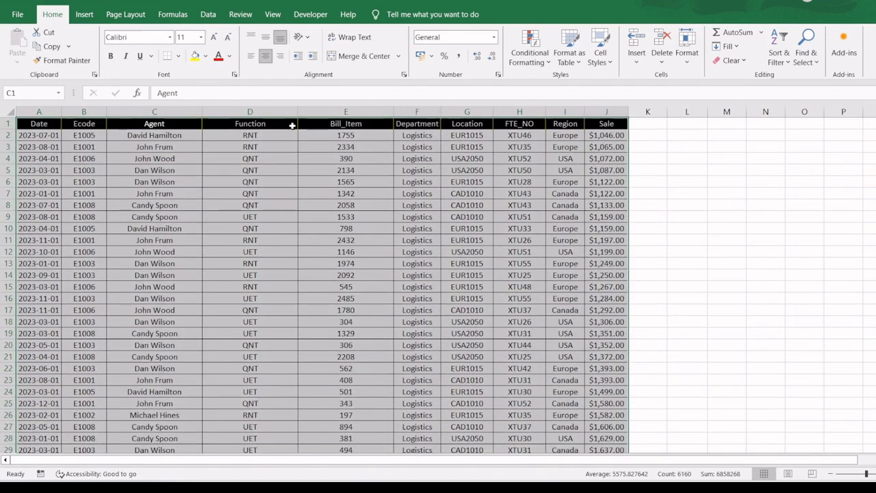
pyautogui.hotkey('ctrl', 'shift', 'l')
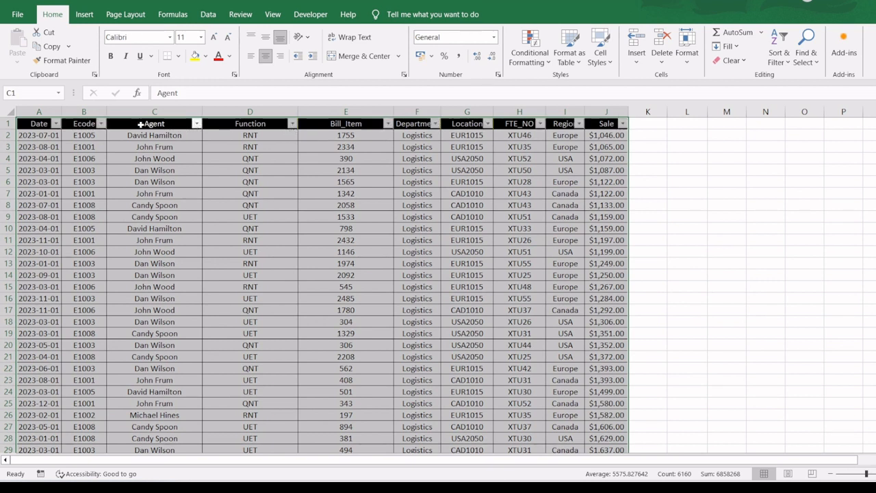
# - Filter the Agent column to show only the second-to-last agent in the list
pyautogui.click(194, 135)
pyautogui.click(196, 123)
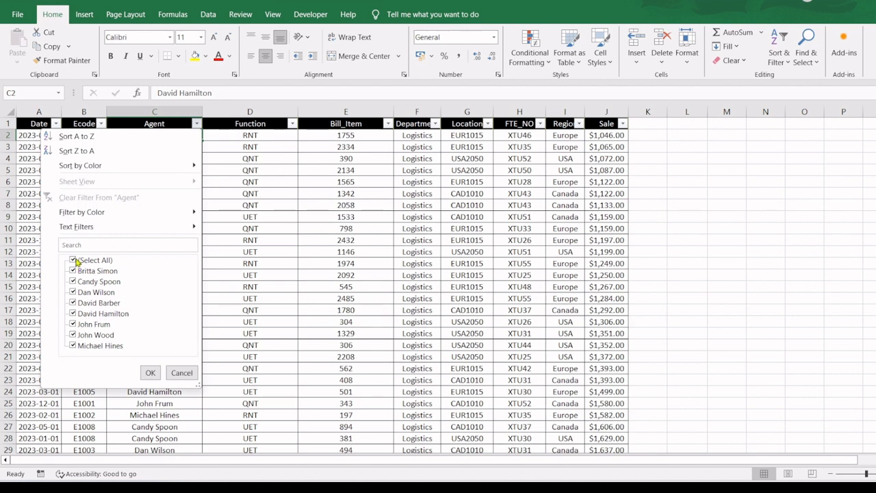
pyautogui.click(74, 261)
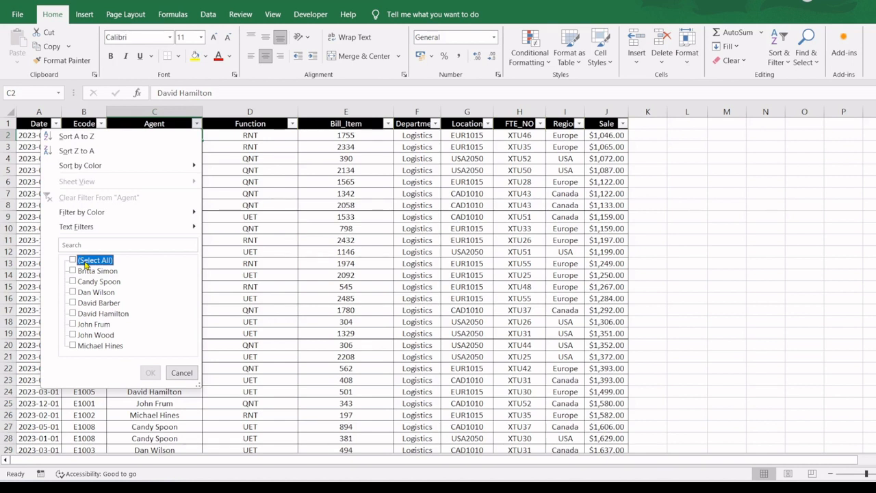
pyautogui.click(73, 334)
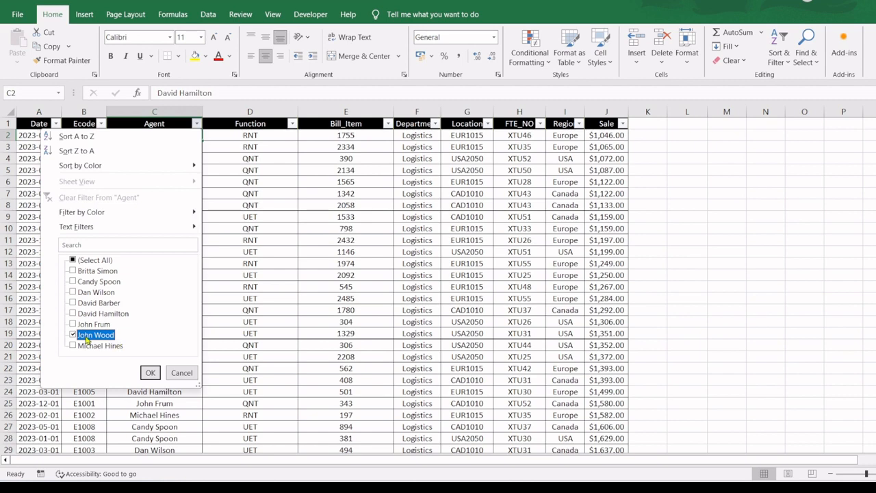
pyautogui.click(151, 372)
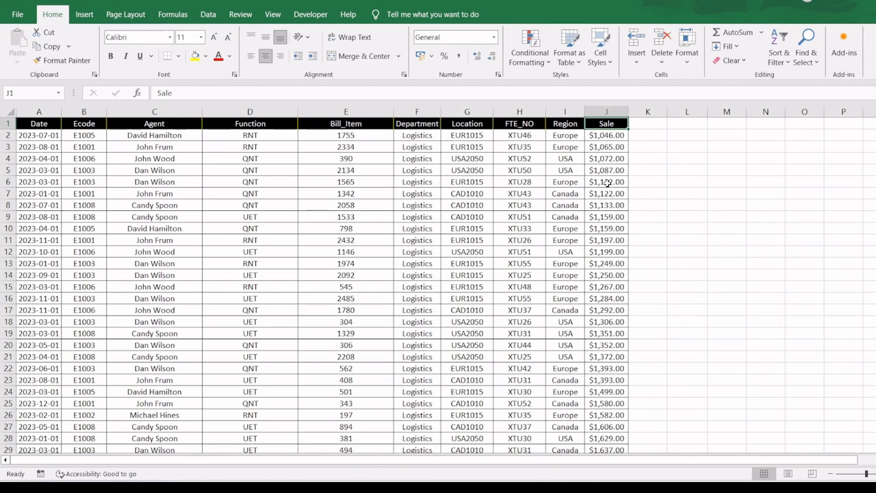
# - Select the data range from the Sale header back to the Date column, including all rows, and turn on header filters
pyautogui.hotkey('ctrl', 'shift', 'Left')
pyautogui.hotkey('ctrl', 'shift', 'Down')
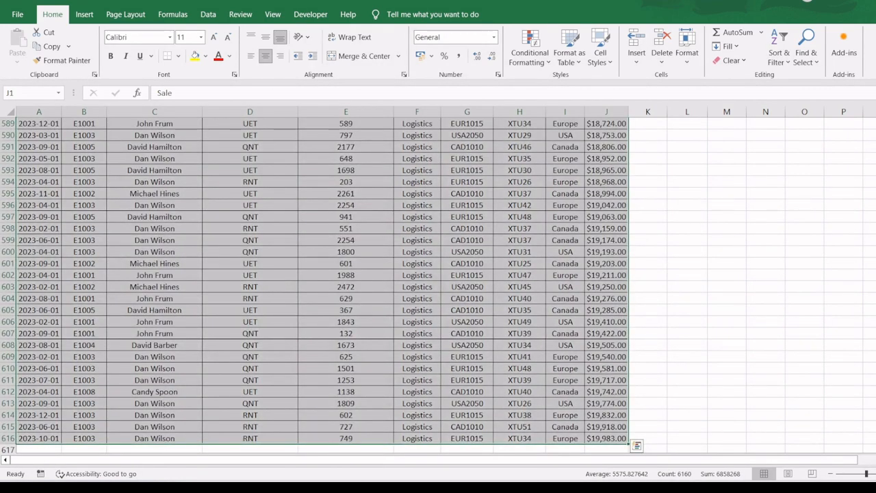
pyautogui.moveTo(875, 436); pyautogui.dragTo(875, 118)
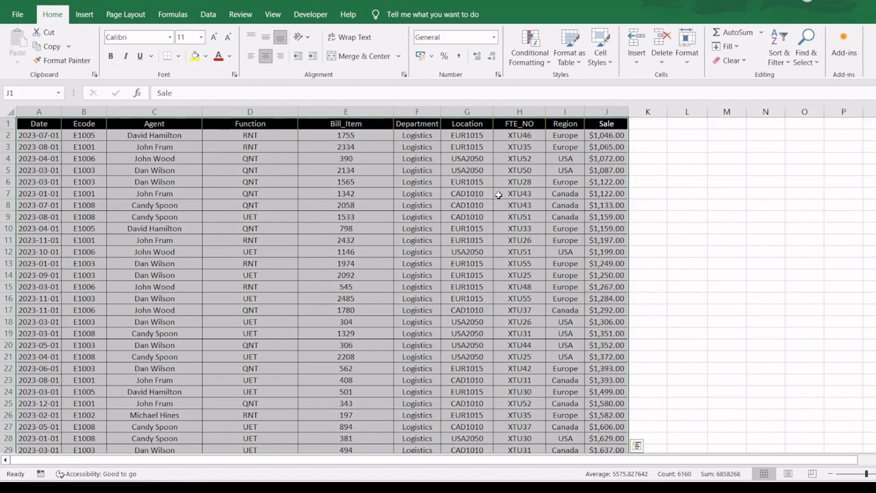
pyautogui.hotkey('ctrl', 'shift', 'l')
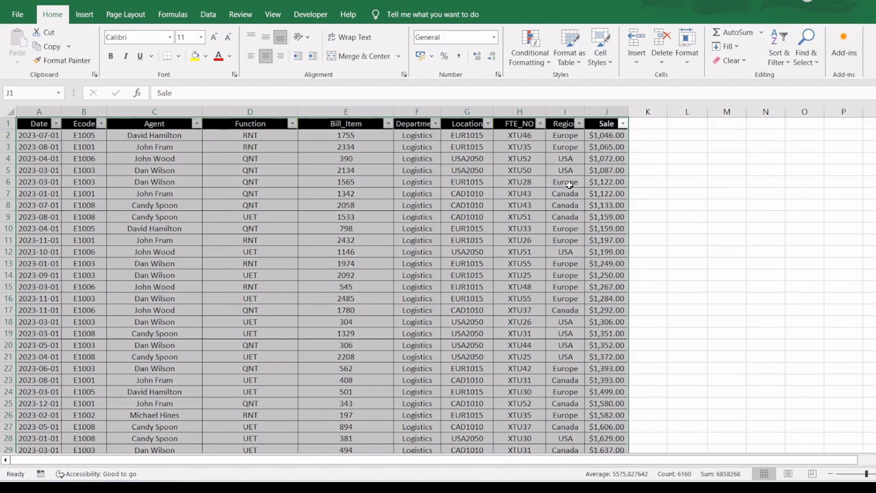
# - Filter the Sale column to show only the $1,072.00 value
pyautogui.click(622, 125)
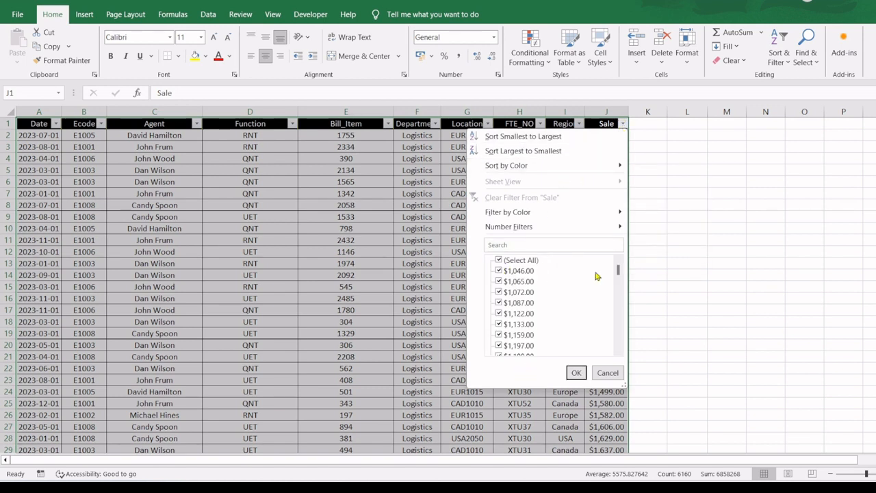
pyautogui.moveTo(618, 271); pyautogui.dragTo(626, 251)
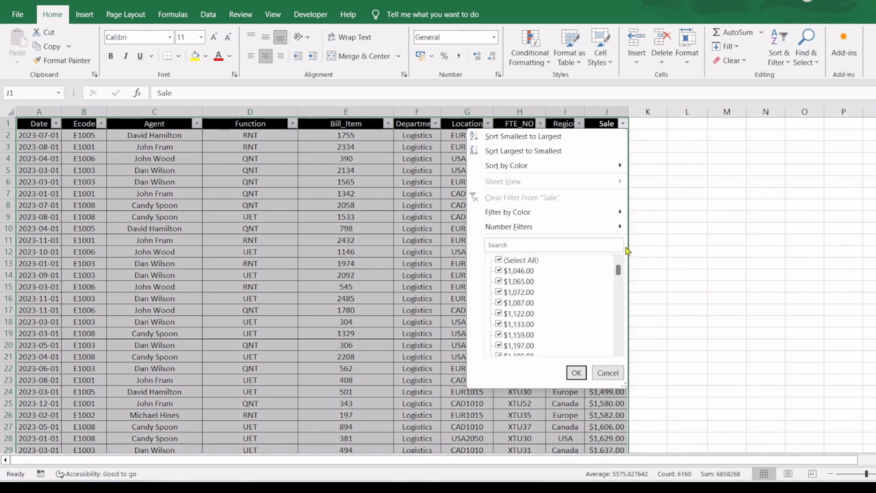
pyautogui.click(500, 261)
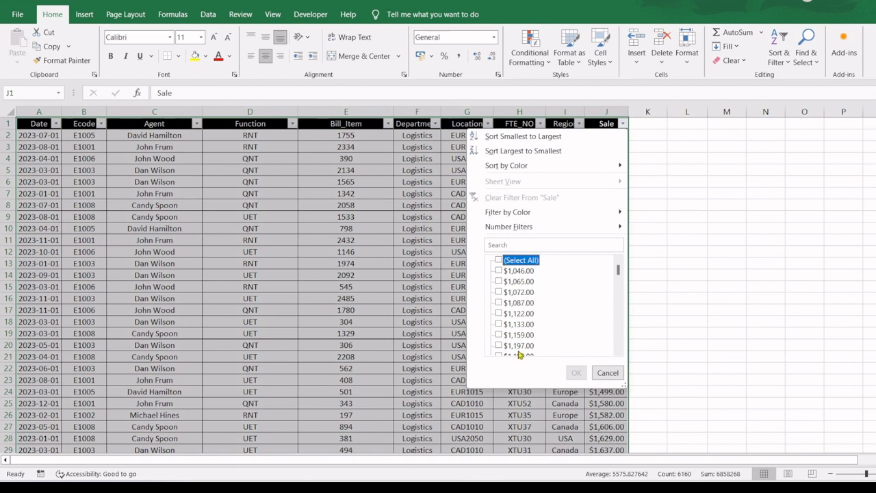
pyautogui.moveTo(618, 268)
pyautogui.mouseDown()
pyautogui.moveTo(617, 367)
pyautogui.moveTo(616, 251)
pyautogui.mouseUp()
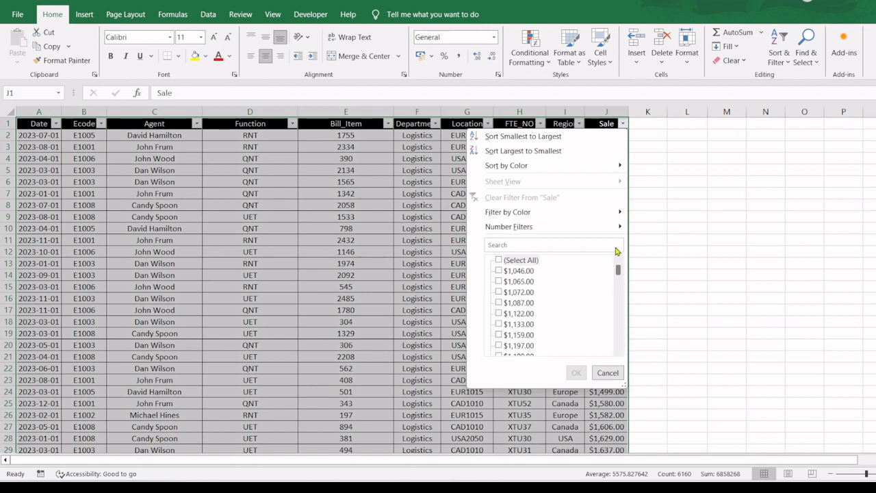
pyautogui.click(499, 292)
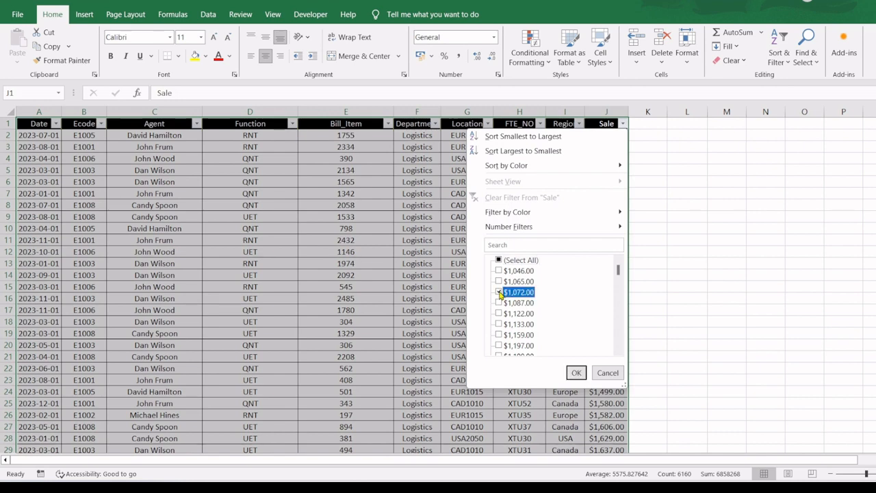
pyautogui.click(576, 372)
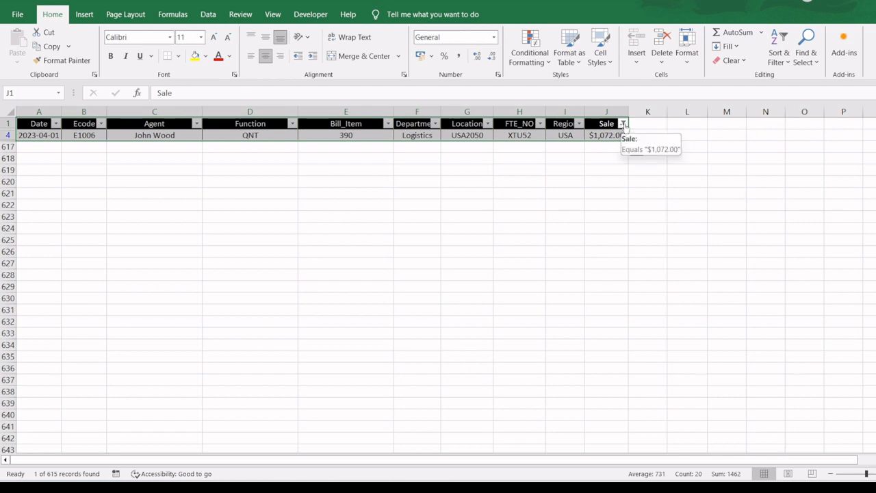
# - Clear the Sale column's filter and apply a number filter for values greater than 1000
pyautogui.click(622, 124)
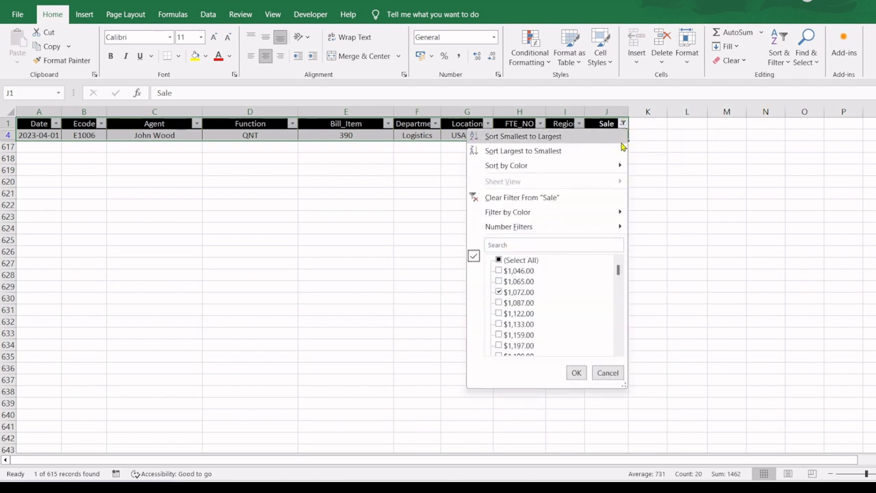
pyautogui.click(546, 198)
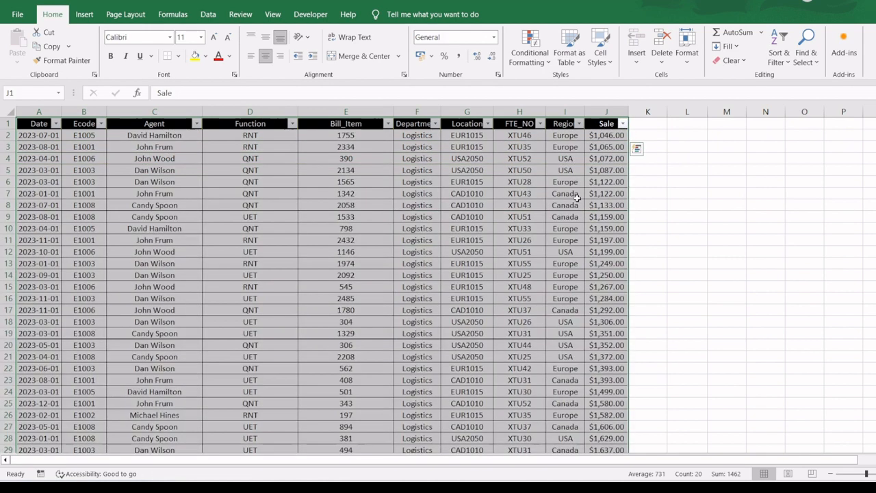
pyautogui.click(623, 124)
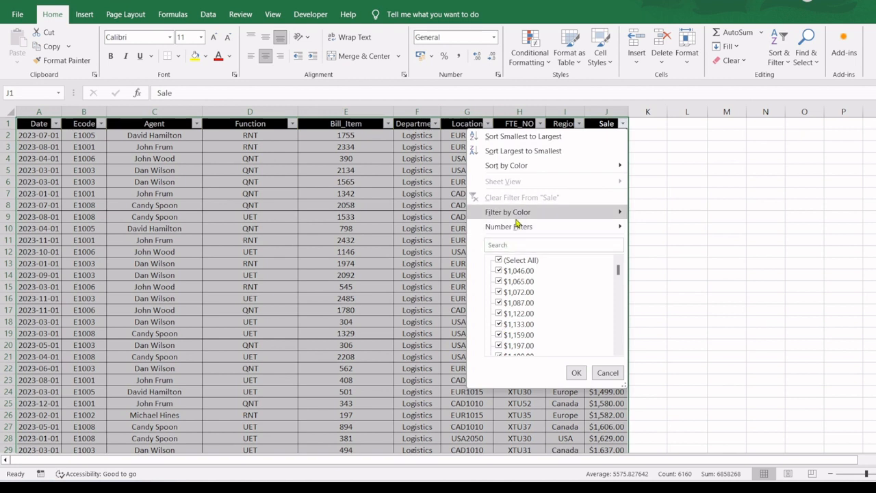
pyautogui.moveTo(515, 230)
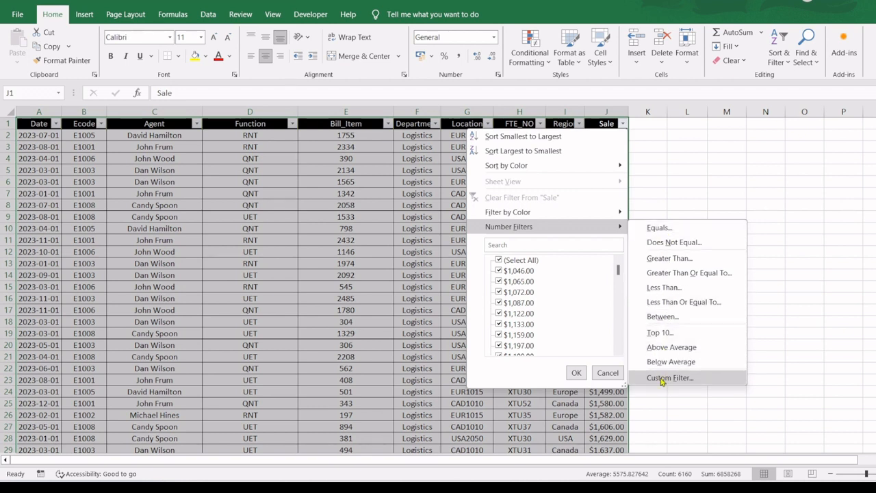
pyautogui.click(665, 260)
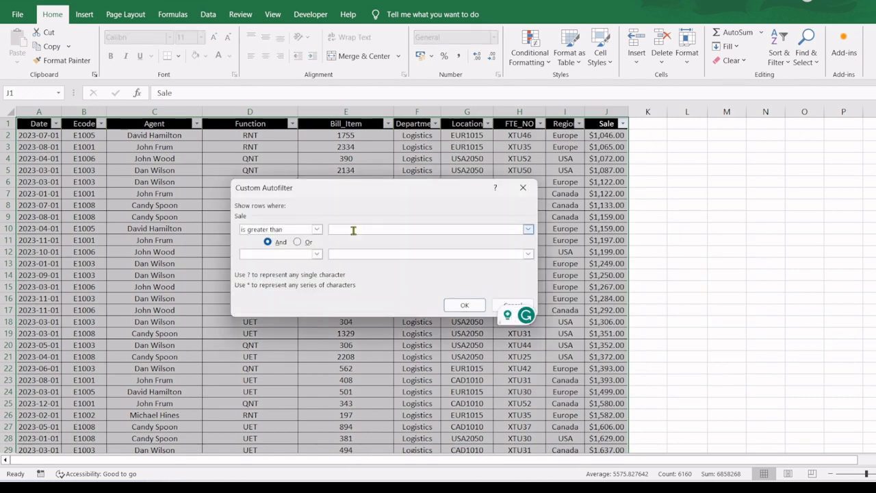
pyautogui.write('1000')
pyautogui.click(464, 305)
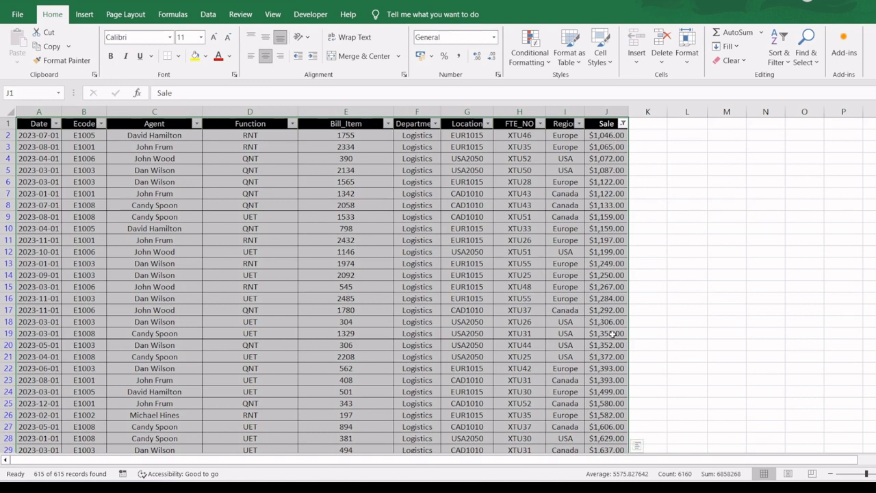
# - Clear the Sale column's filter and apply a number filter for values less than 5000
pyautogui.click(622, 124)
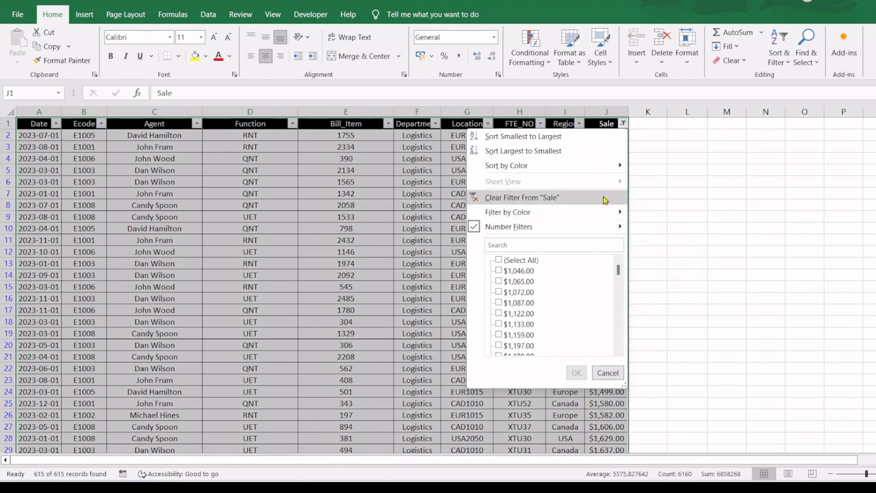
pyautogui.click(510, 198)
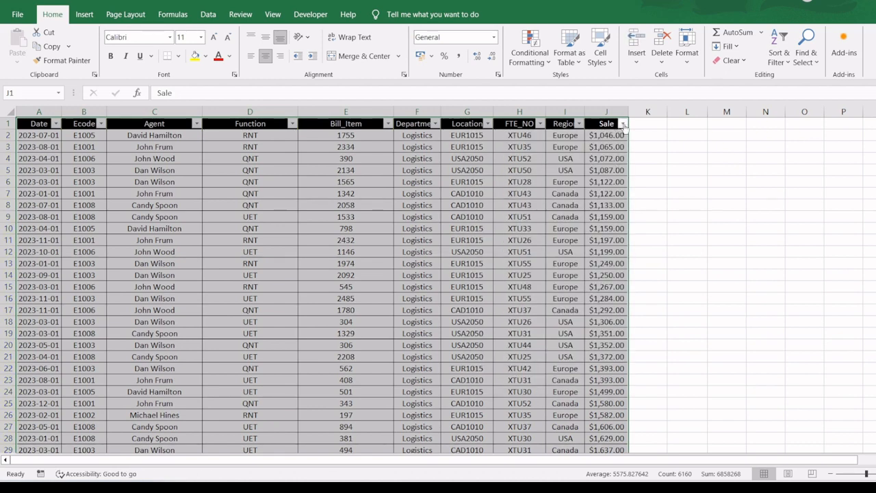
pyautogui.click(622, 124)
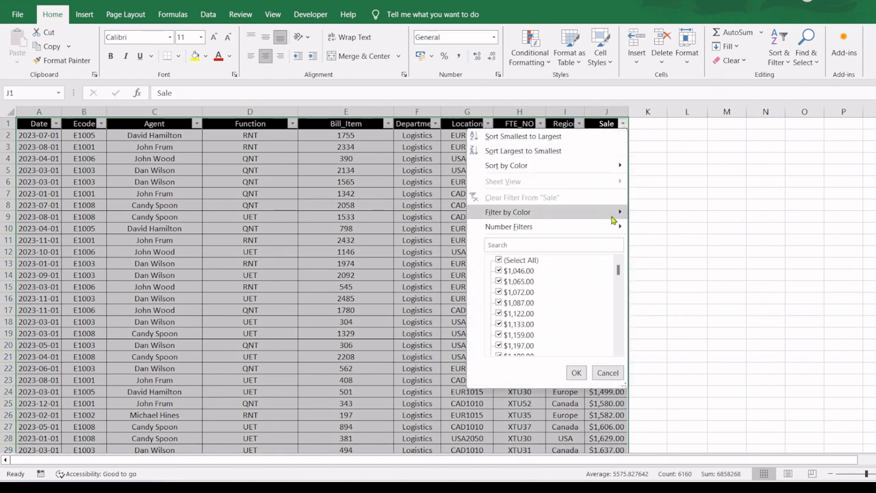
pyautogui.moveTo(613, 229)
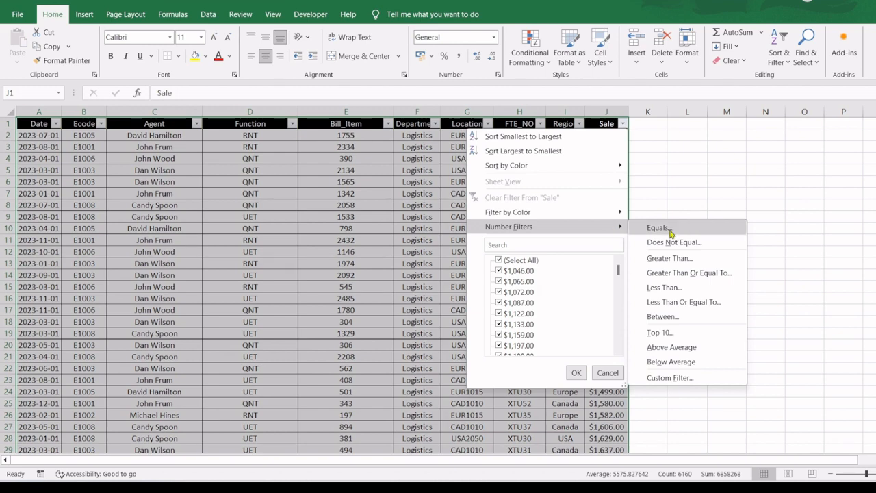
pyautogui.click(663, 287)
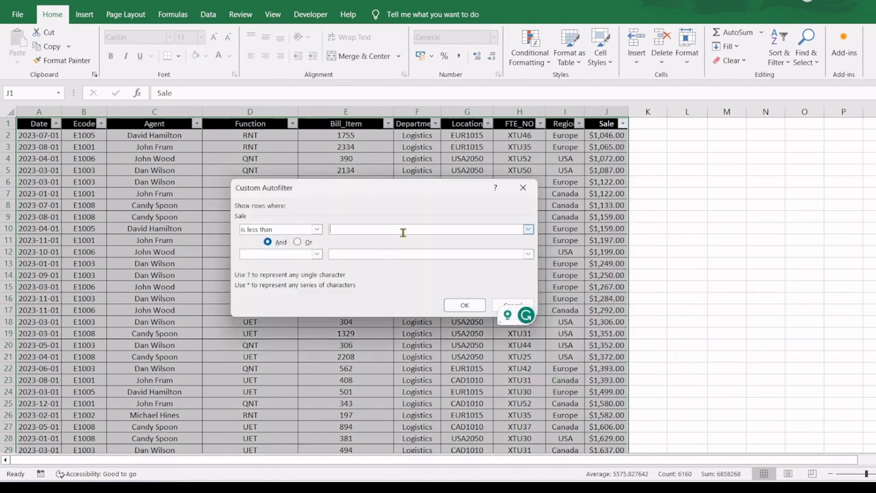
pyautogui.write('5000')
pyautogui.click(463, 304)
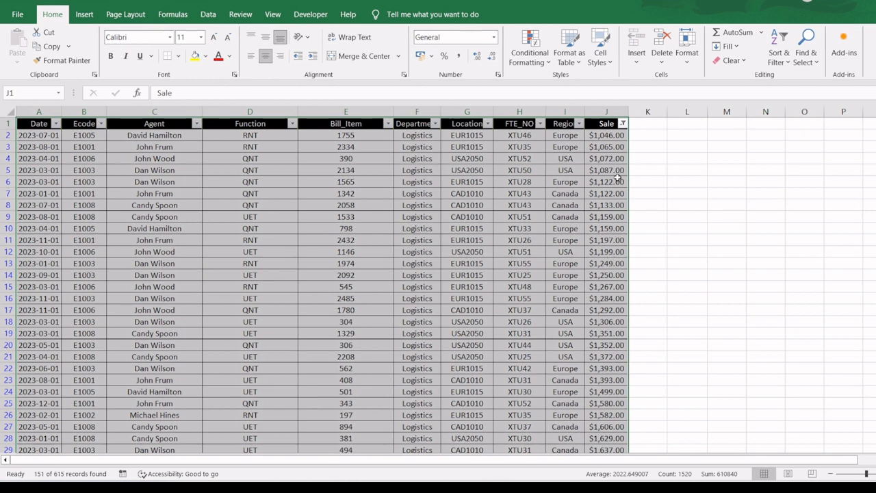
# - Clear the less-than filter from the Sale column
pyautogui.click(622, 124)
pyautogui.moveTo(604, 230)
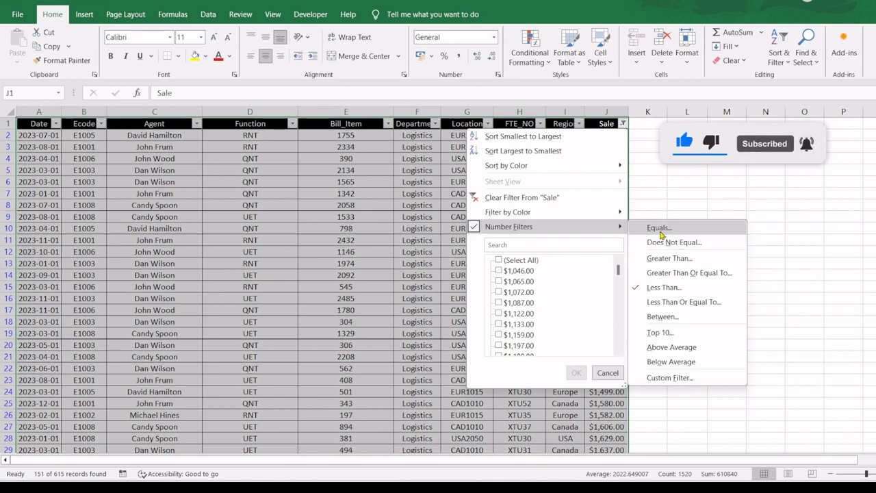
pyautogui.click(548, 198)
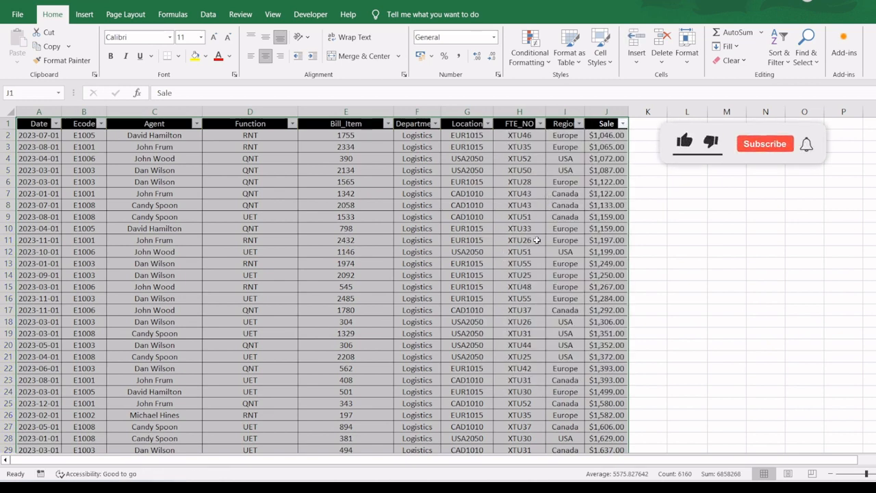